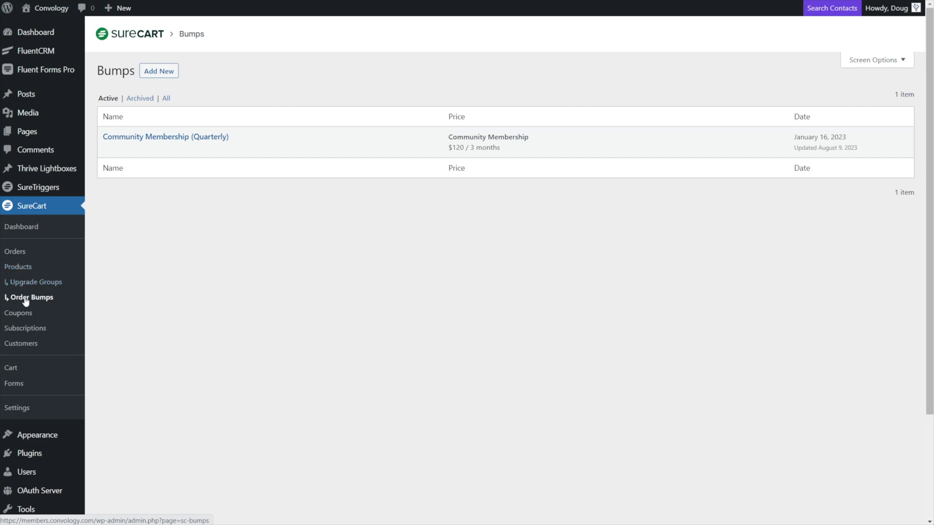
- Create a new order bump named DEMO BUMP TEST with the Community Membership $49.00 monthly price
click(170, 73)
click(388, 254)
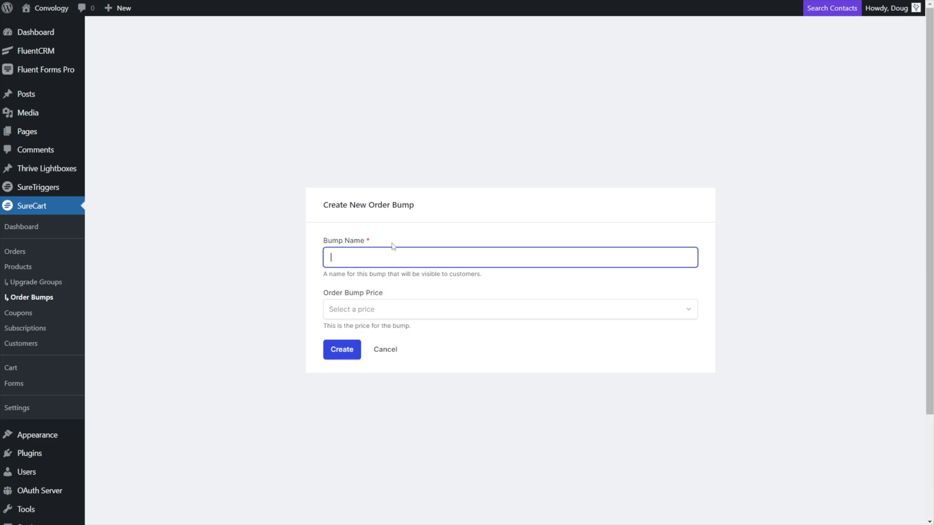
text(DEMO BUMP TEST)
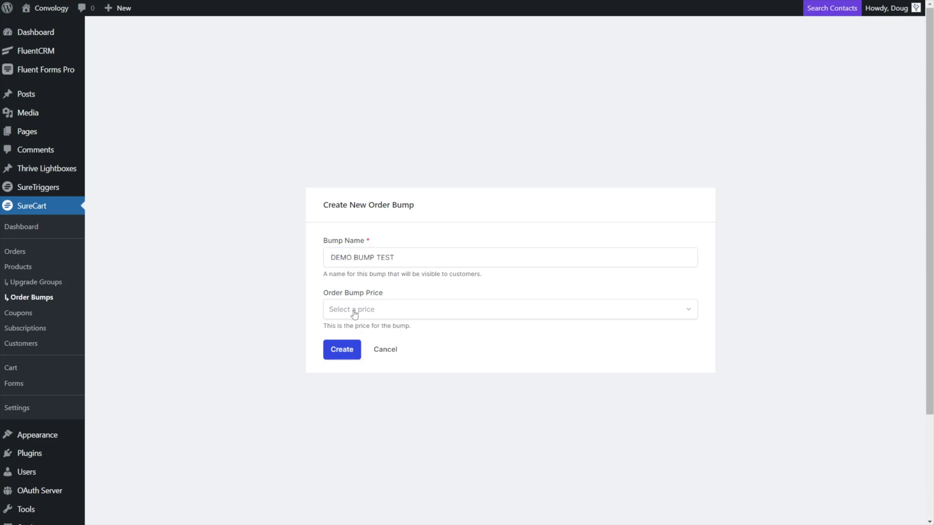
click(354, 314)
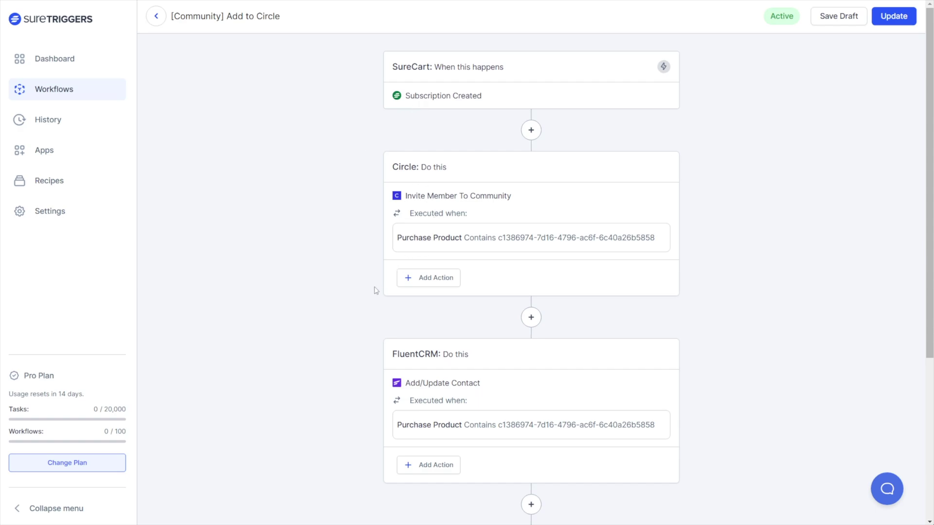
scroll(375, 290, down, 2)
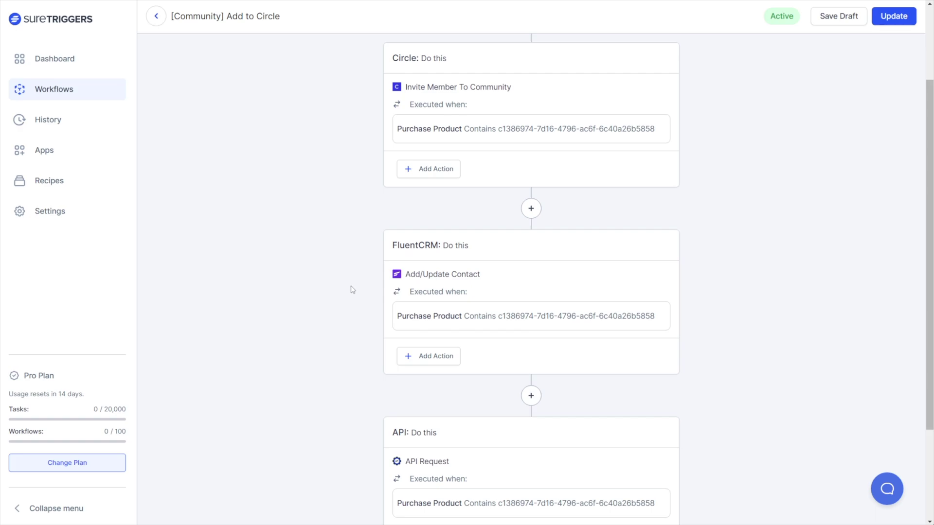
scroll(353, 291, down, 2)
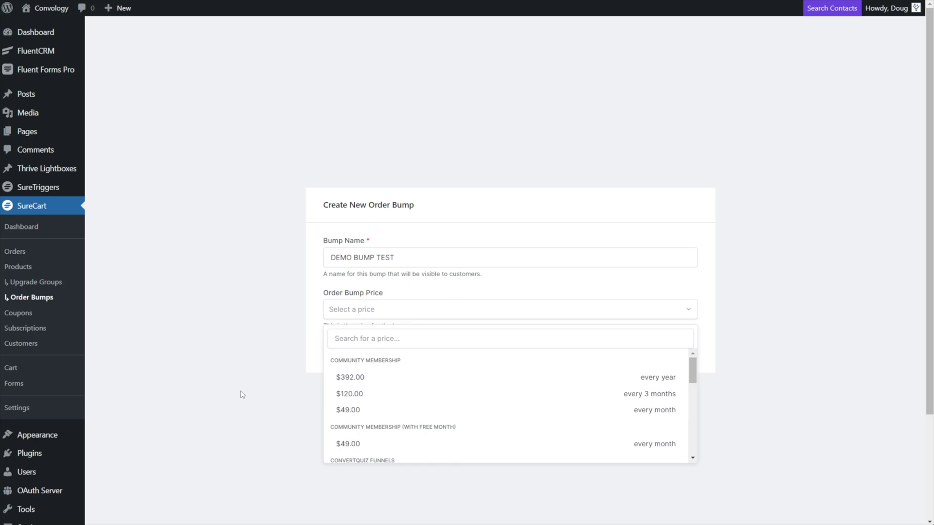
click(360, 410)
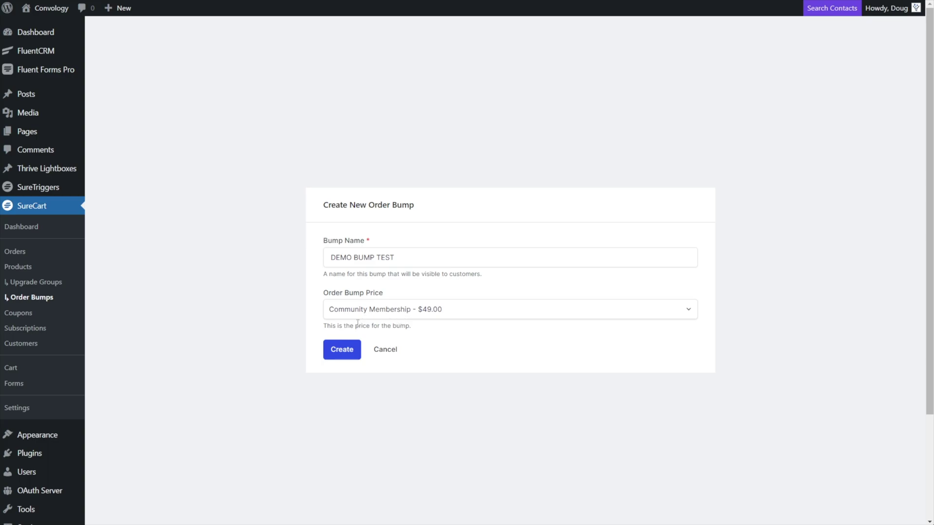
click(342, 349)
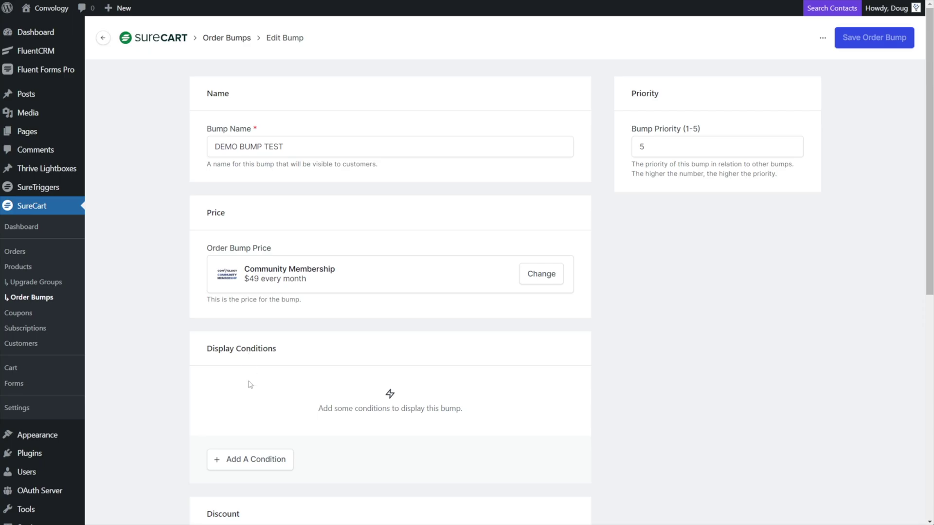
- Add a display condition of type Product to the bump, choosing Thrive Suite Bundle at any price
click(256, 462)
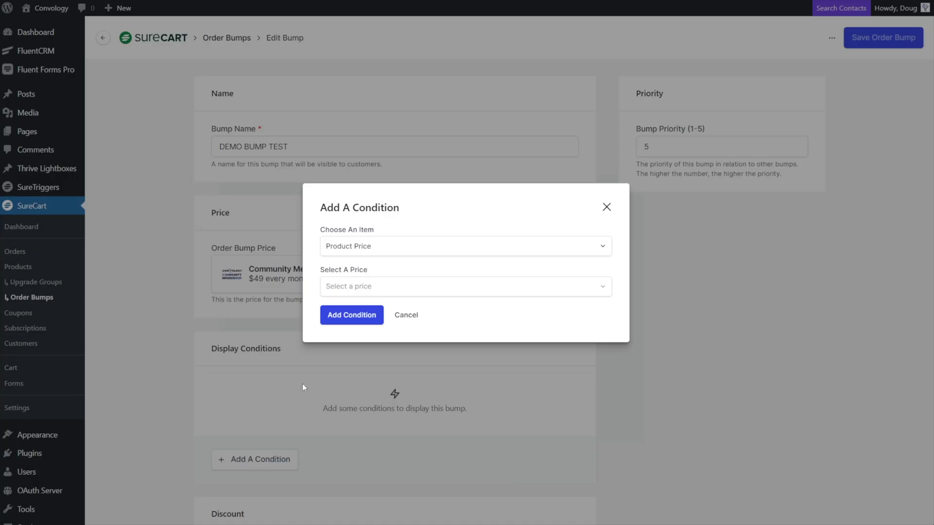
click(384, 249)
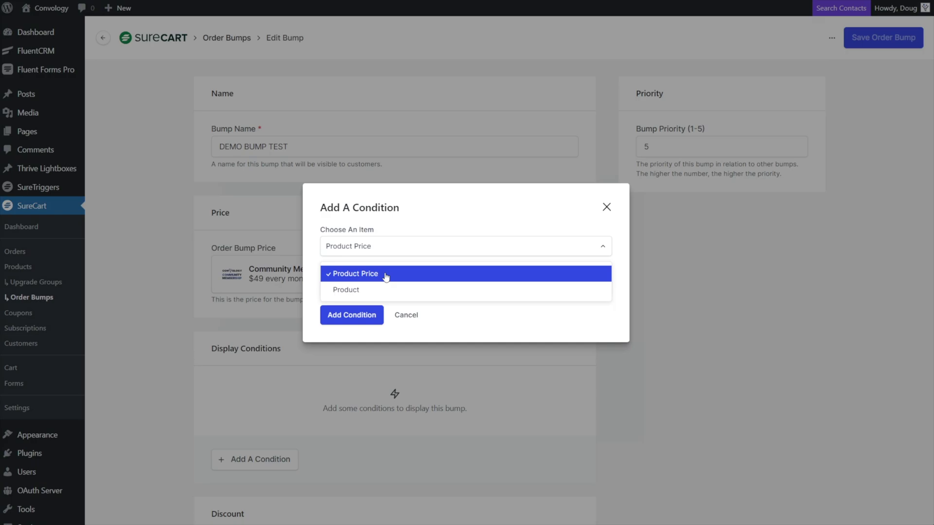
click(386, 275)
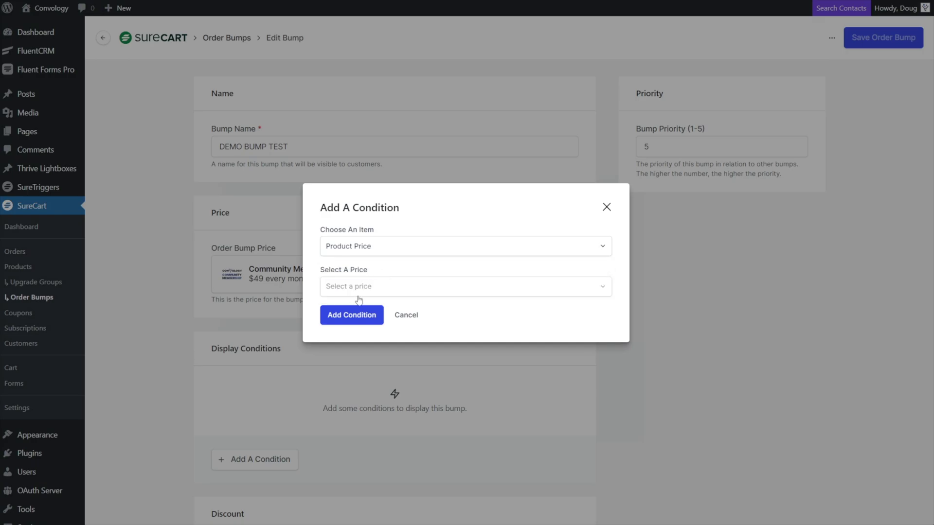
click(363, 291)
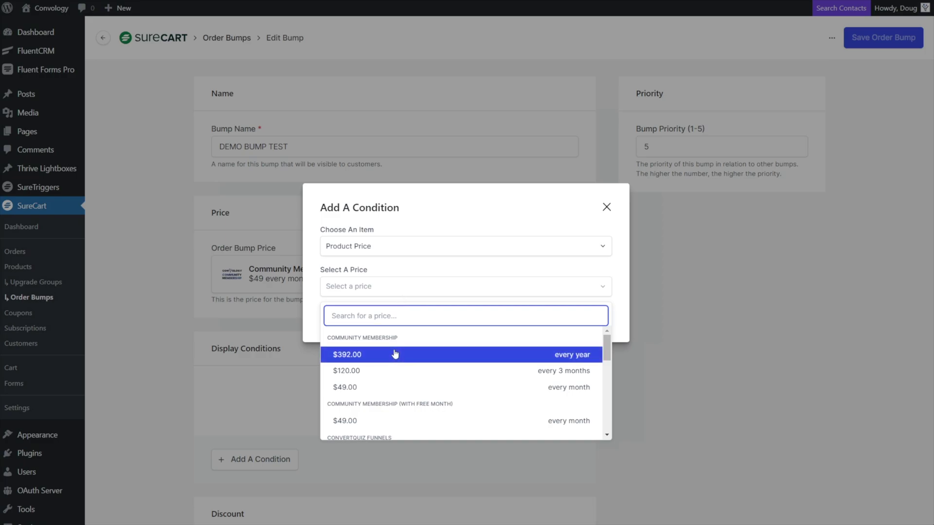
scroll(395, 354, down, 5)
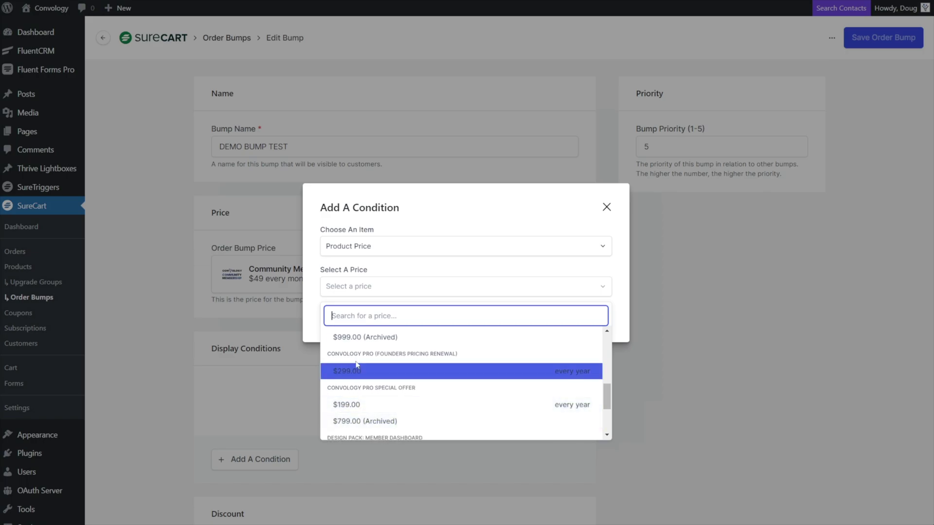
click(382, 246)
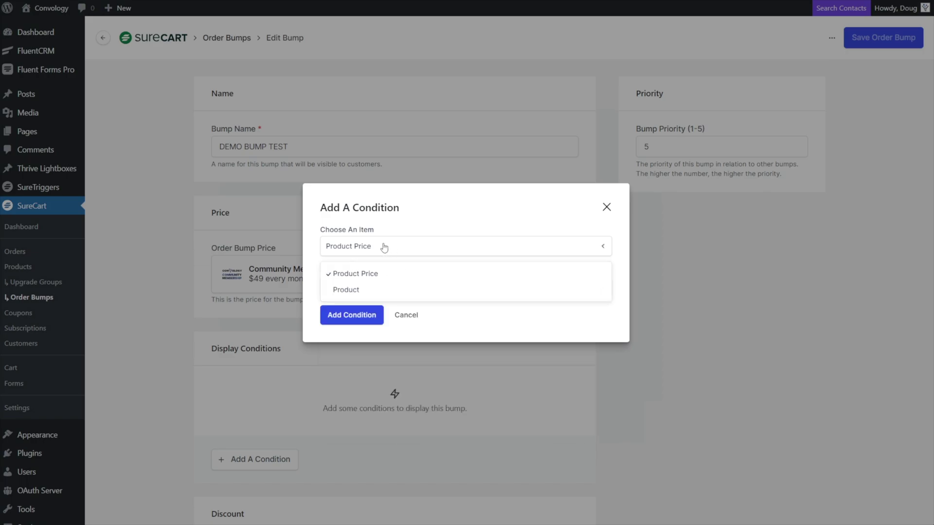
click(358, 290)
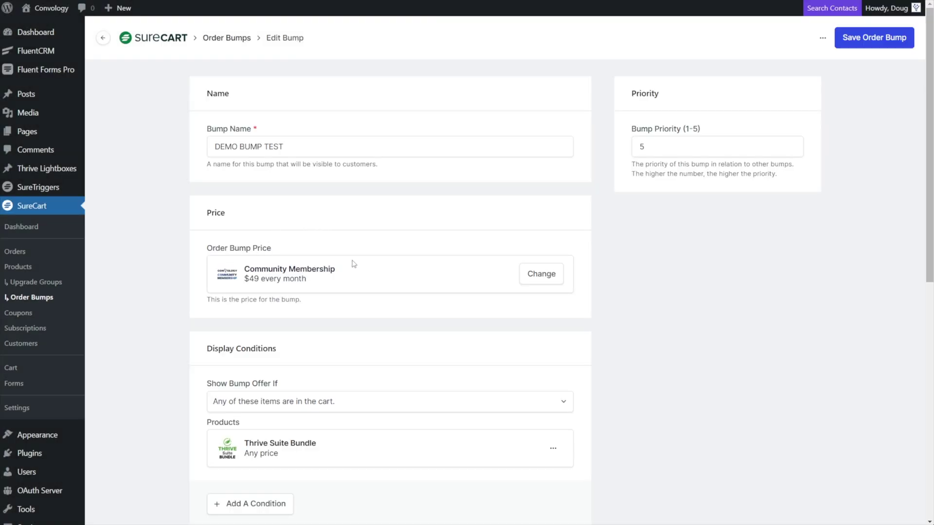
- Change the order bump price to Convology Pro (All-Access) at $999
click(530, 275)
click(276, 265)
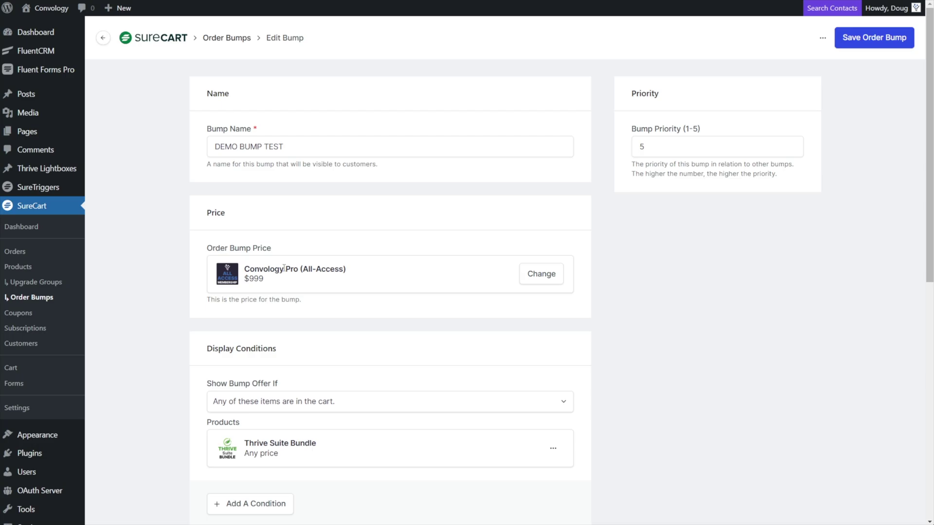
- Review the matching options for showing the bump offer and the available discount amount types
scroll(281, 268, down, 3)
scroll(224, 321, up, 1)
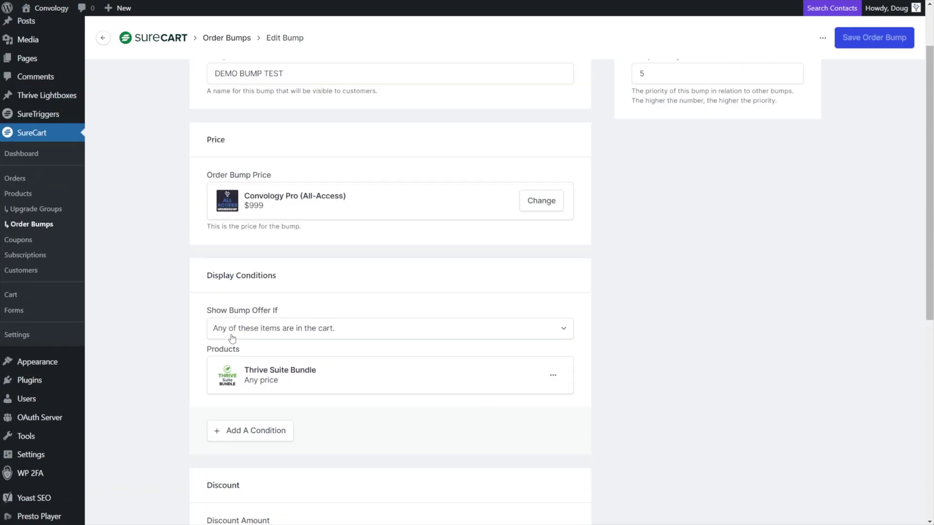
click(232, 336)
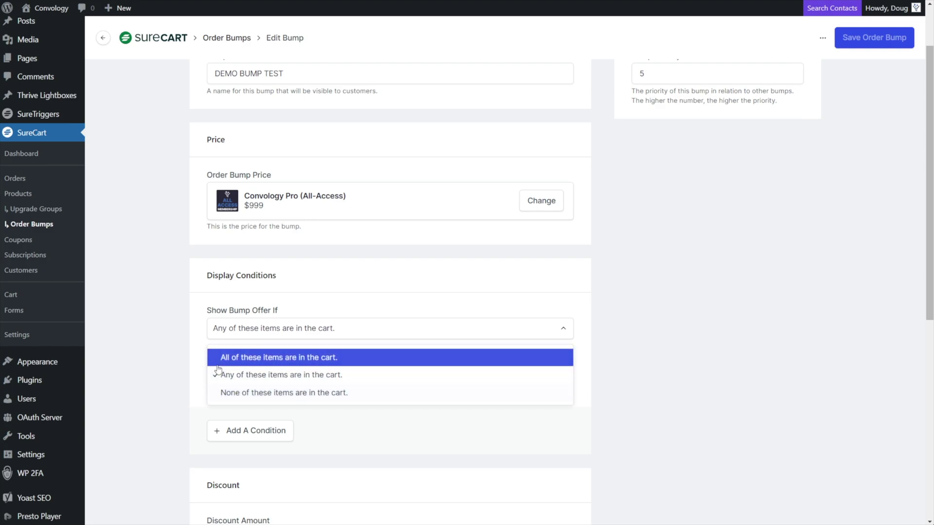
click(173, 364)
scroll(174, 364, down, 5)
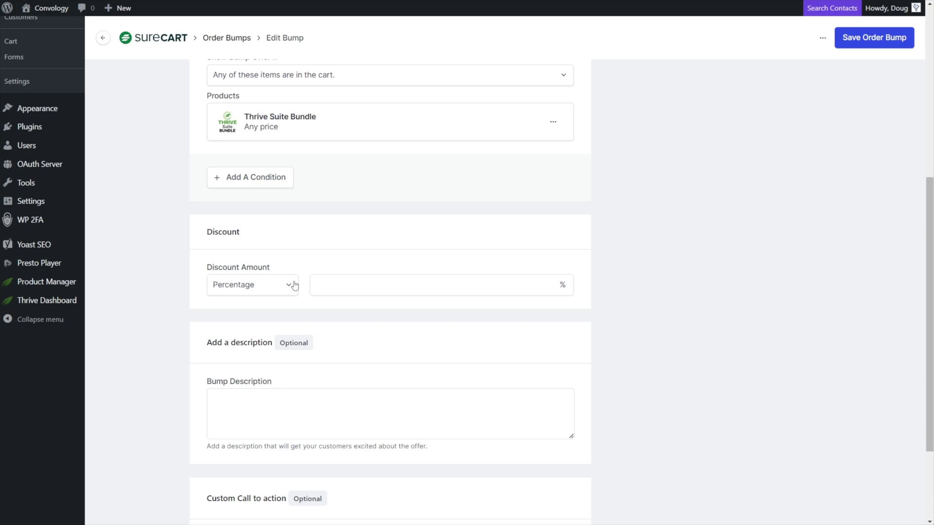
click(295, 286)
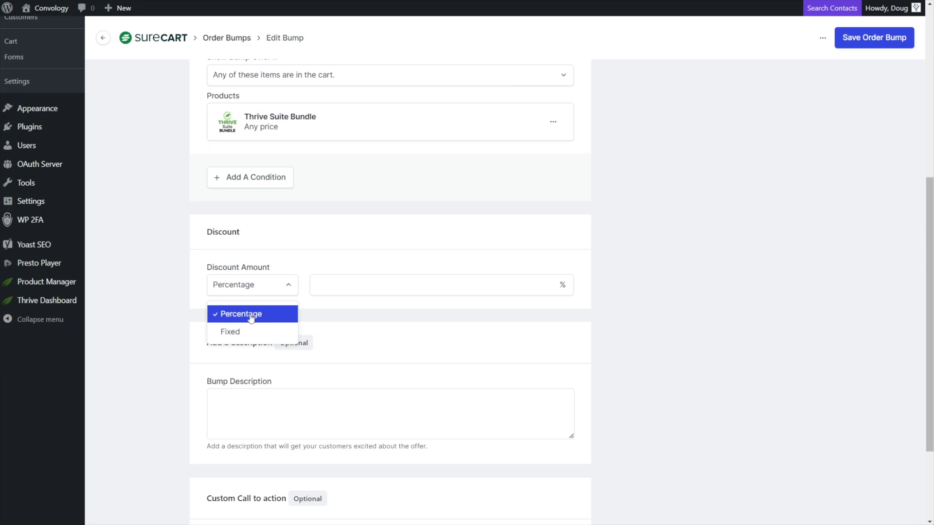
click(237, 288)
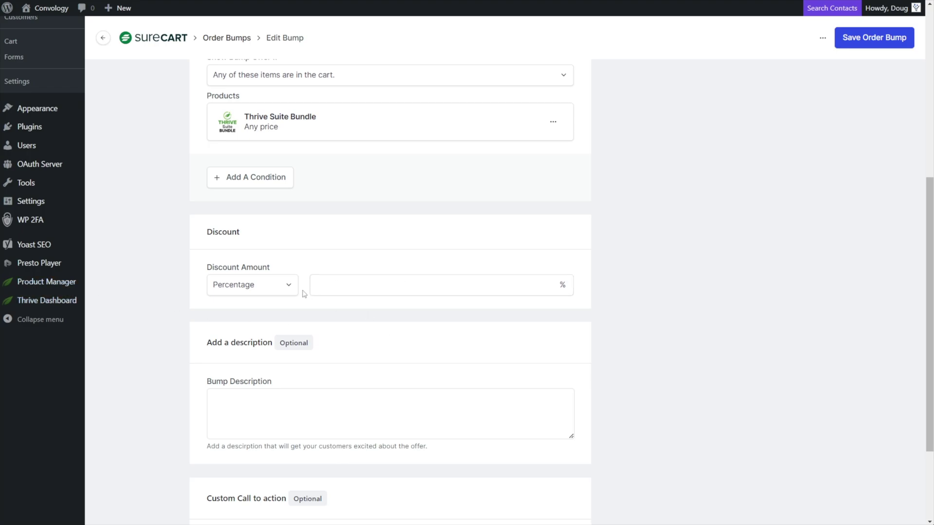
- Set the bump's call to action to "YES! Add the All-Access Membership to my Order" and save the order bump
scroll(304, 294, down, 3)
click(247, 269)
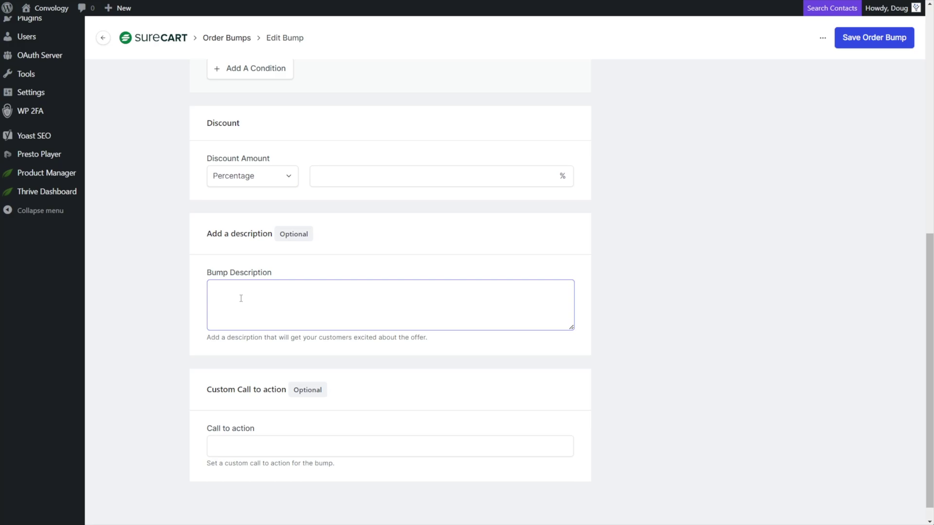
scroll(251, 389, down, 1)
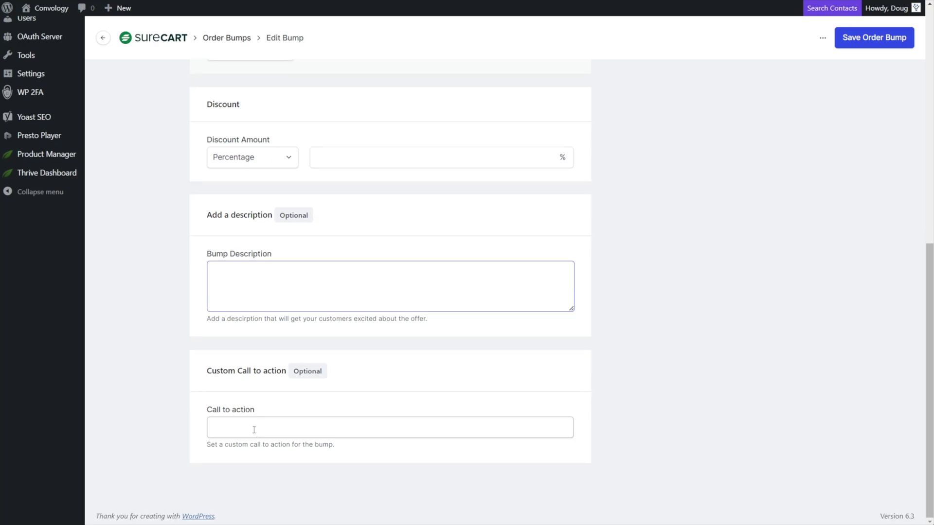
click(253, 430)
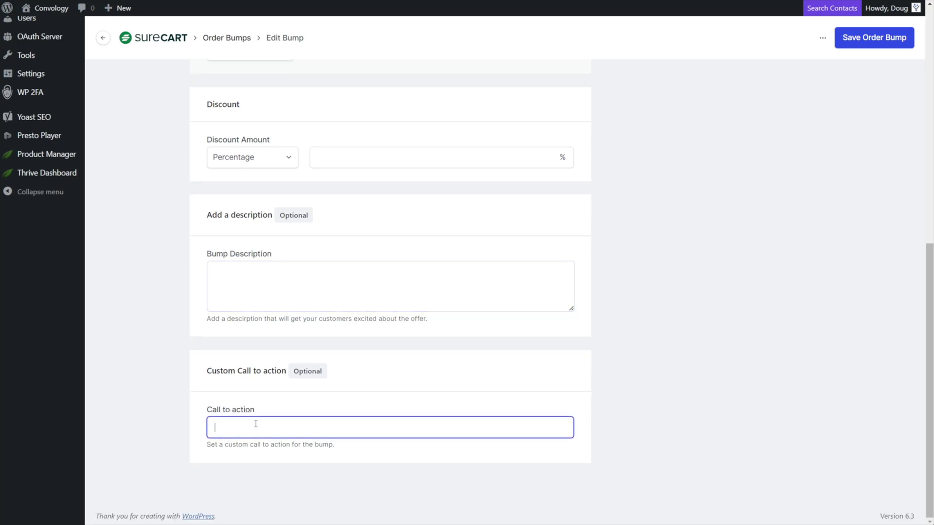
text(YES! Add the All-Access Membership to my Order)
scroll(272, 379, up, 8)
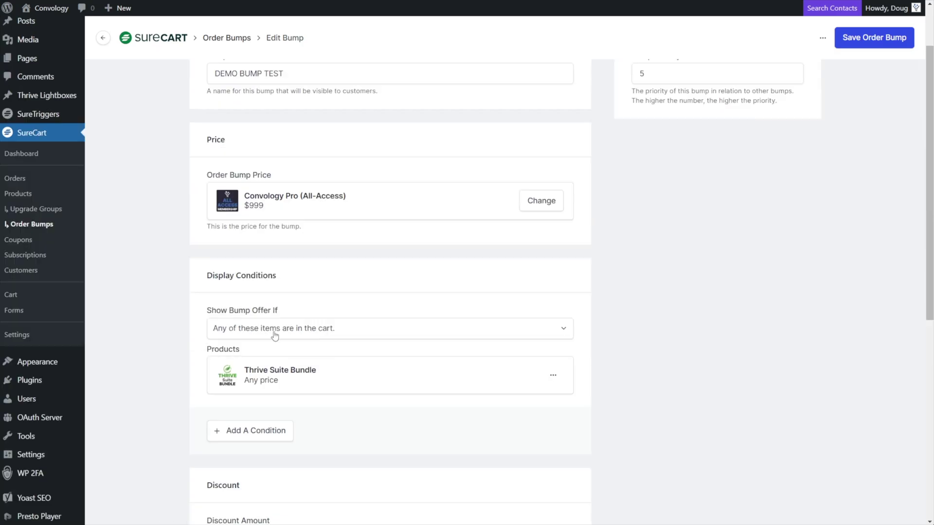
click(885, 42)
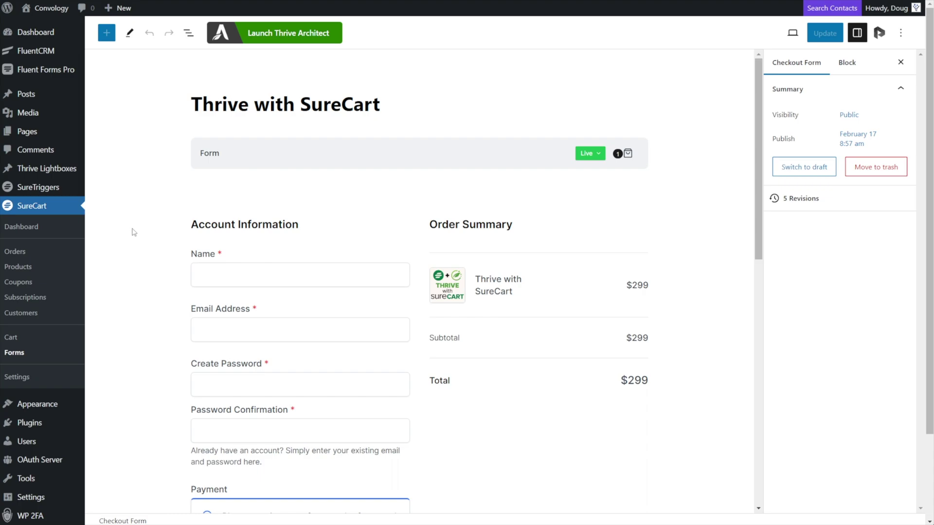
- Select the Order Bumps block below the coupon code field in the Thrive with SureCart checkout form
scroll(134, 233, down, 3)
scroll(134, 232, up, 3)
scroll(146, 230, down, 1)
scroll(154, 230, down, 5)
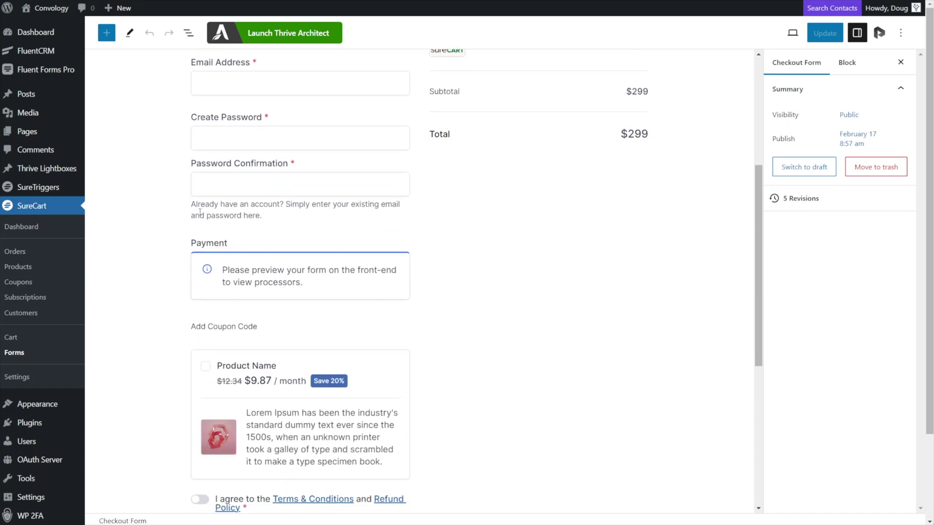
click(384, 290)
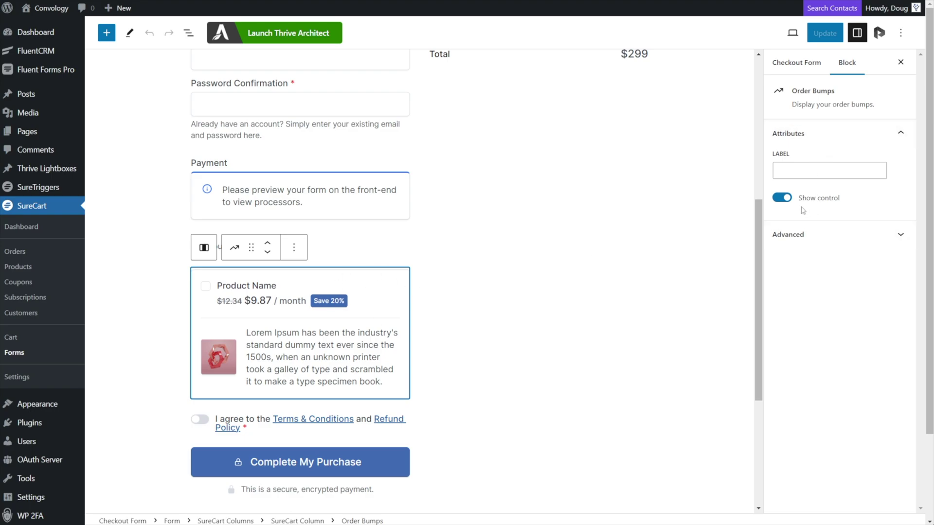
- Try the Order Bumps block with Show control off and with the labels "Order Bumps" and "Add-Ons", restoring both attributes
click(782, 198)
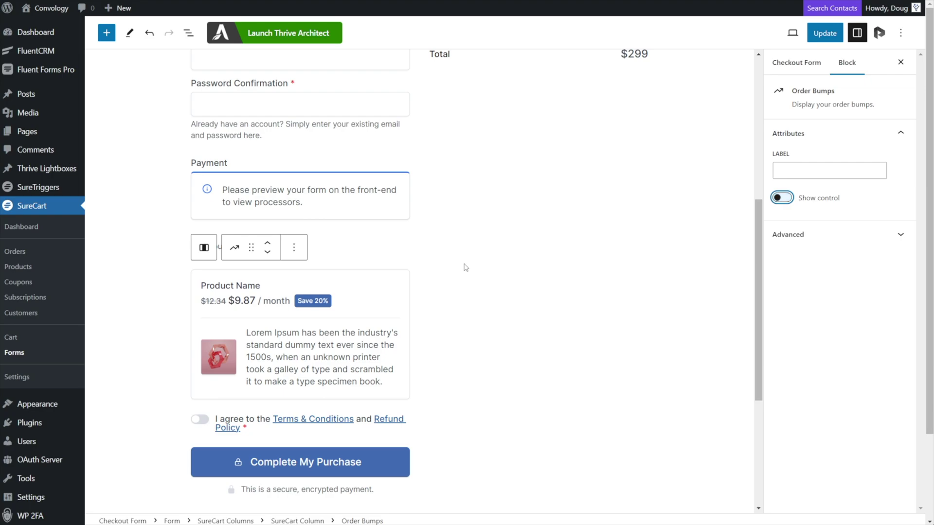
click(782, 199)
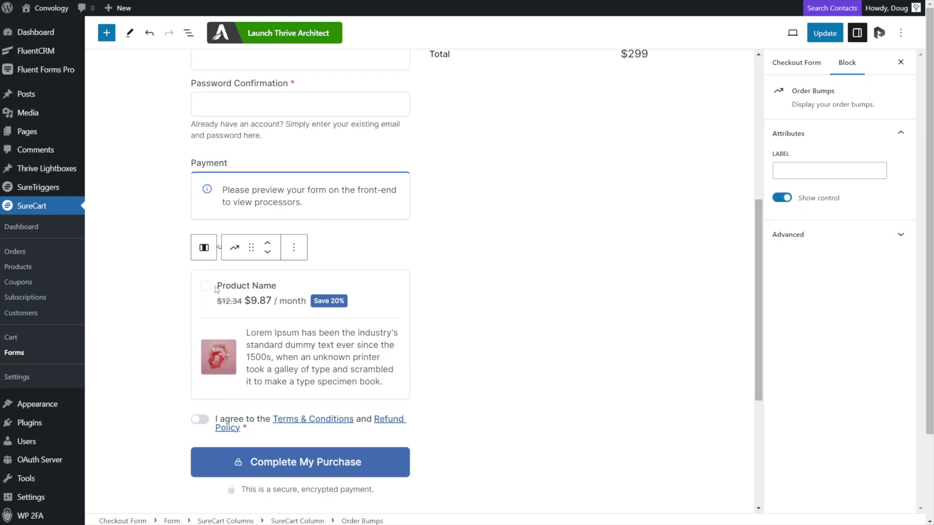
click(810, 175)
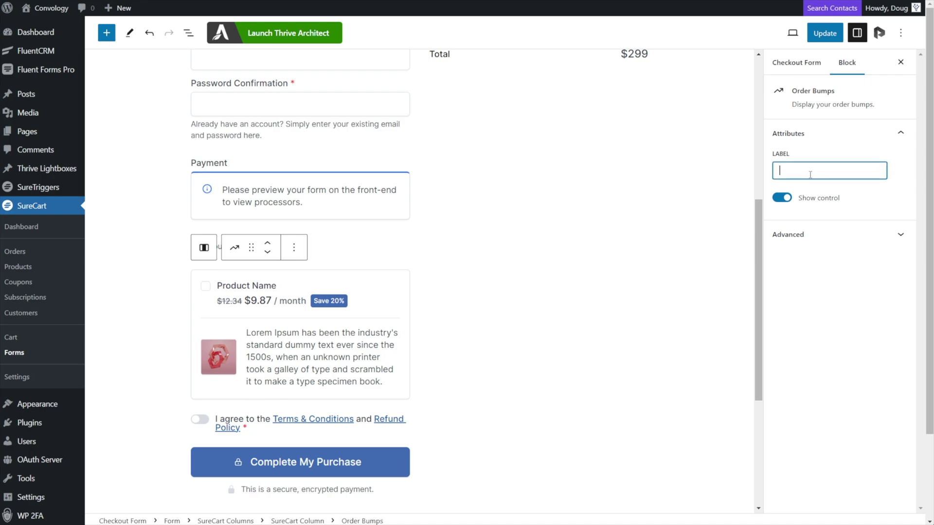
text(Order Bumps)
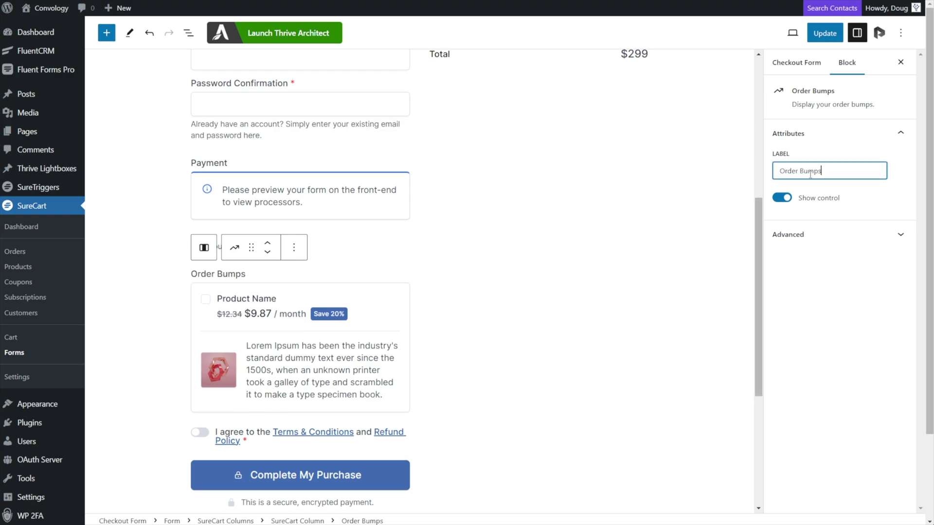
key(ctrl+a)
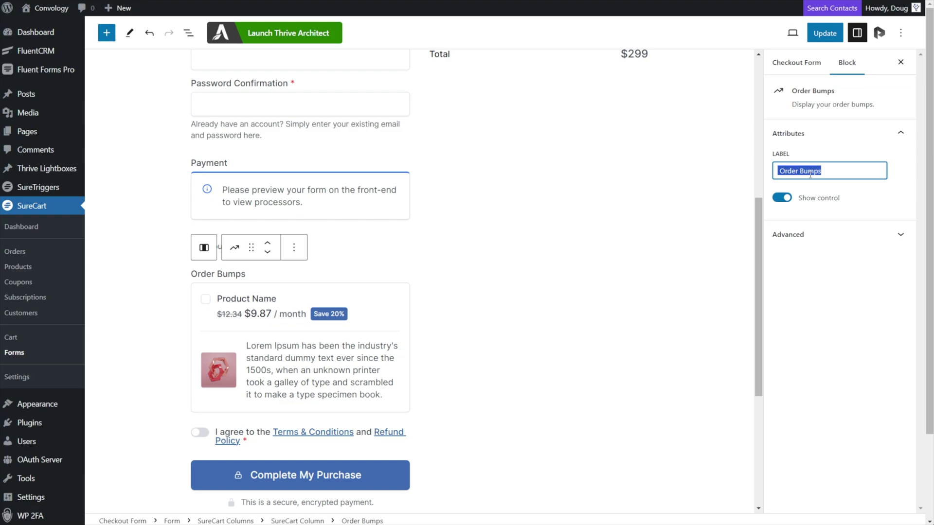
text(Add-Ons)
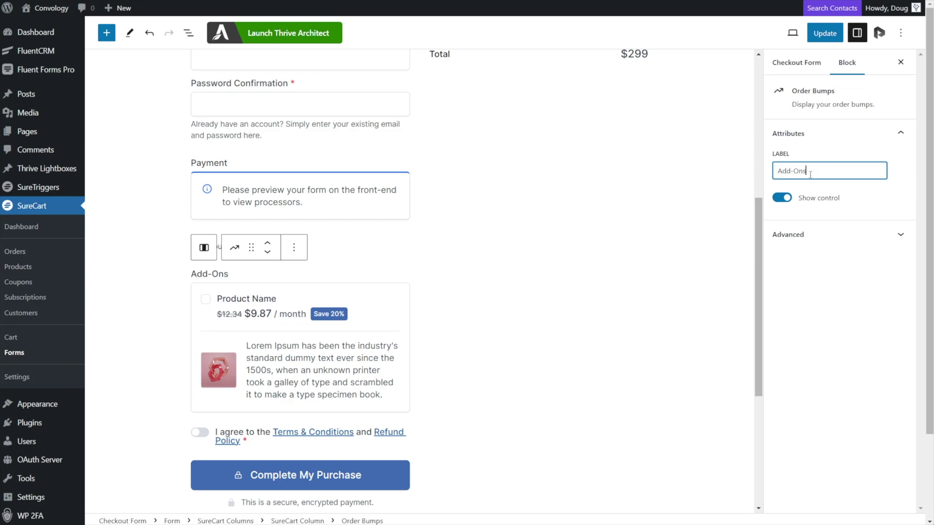
key(ctrl+a)
key(BackSpace)
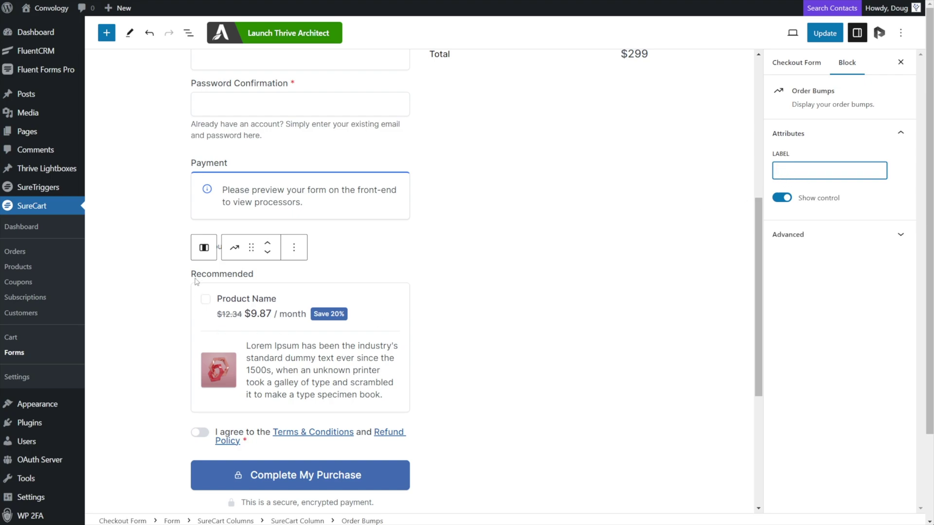
click(827, 321)
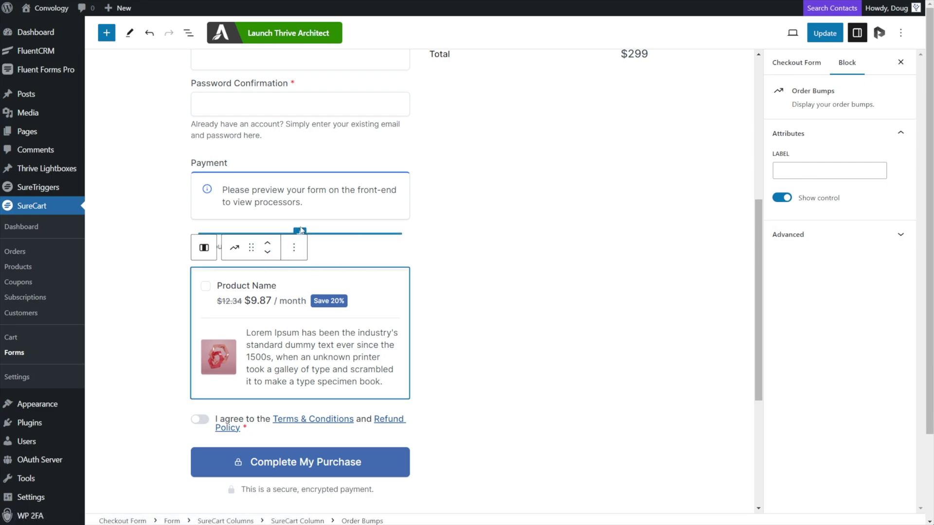
- Browse the SureCart section of the block library for the Order Bumps block
click(108, 34)
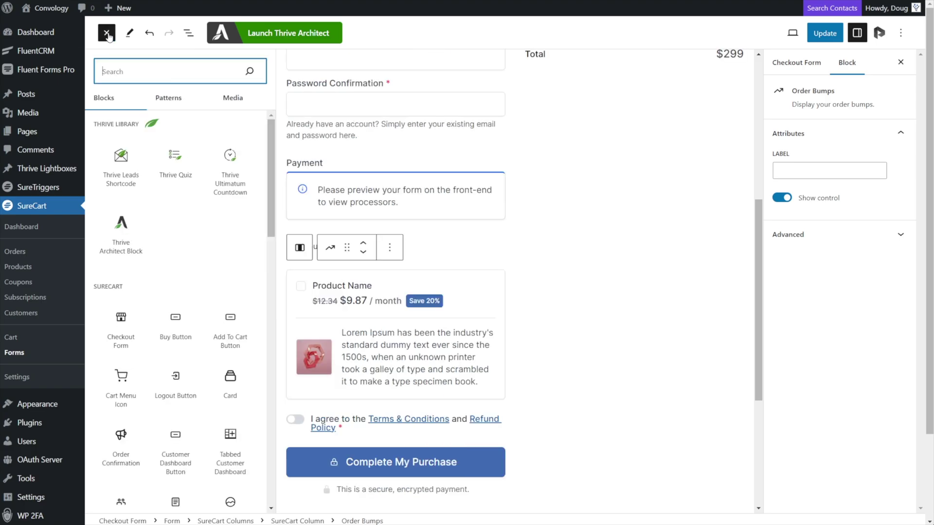
scroll(134, 290, down, 8)
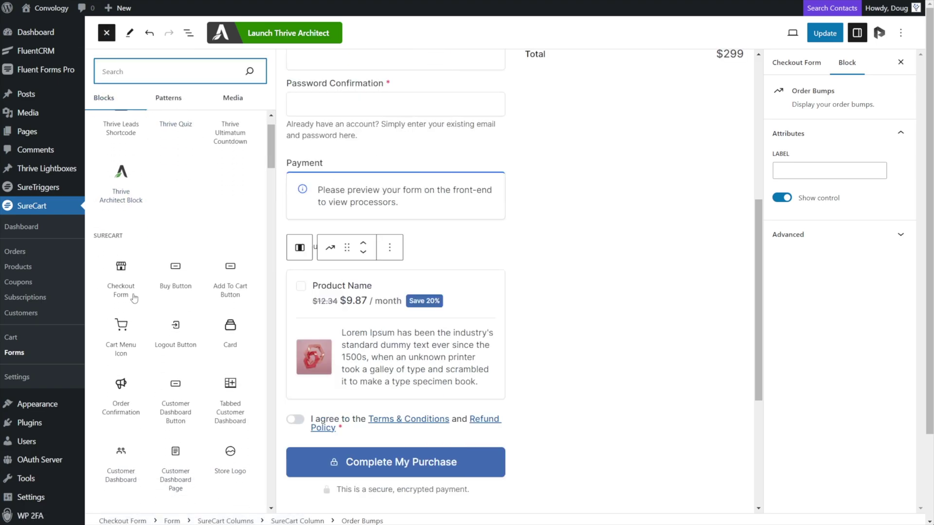
scroll(134, 290, down, 9)
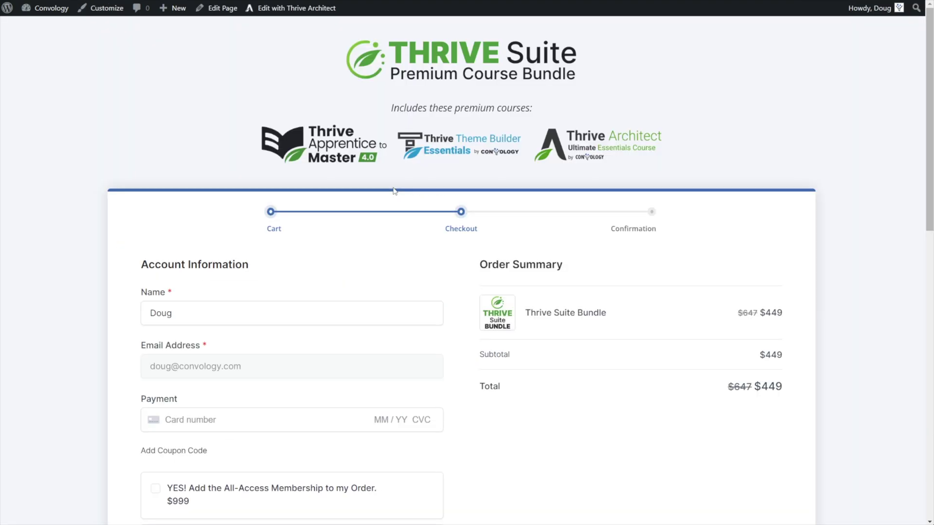
- Select the All-Access Membership and Community Membership bumps on the live Thrive Suite Bundle checkout page
scroll(253, 231, down, 2)
scroll(253, 233, down, 3)
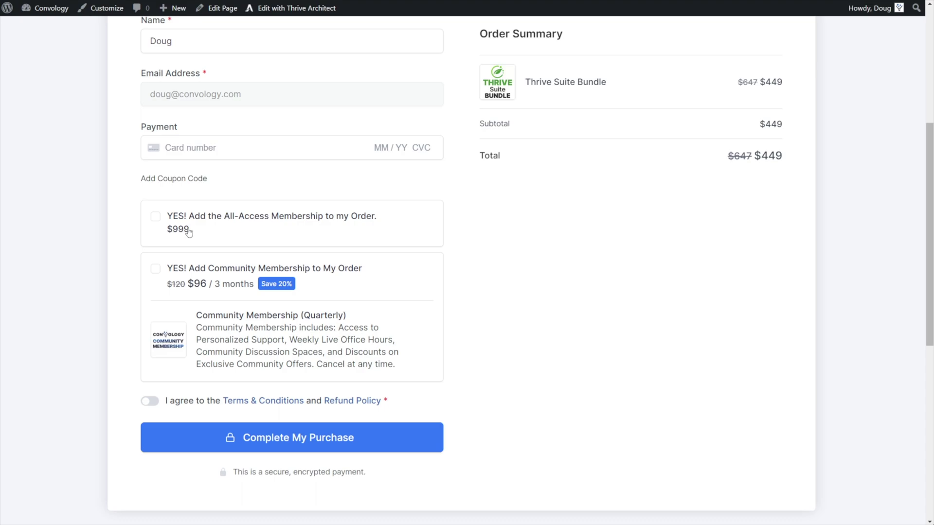
click(155, 217)
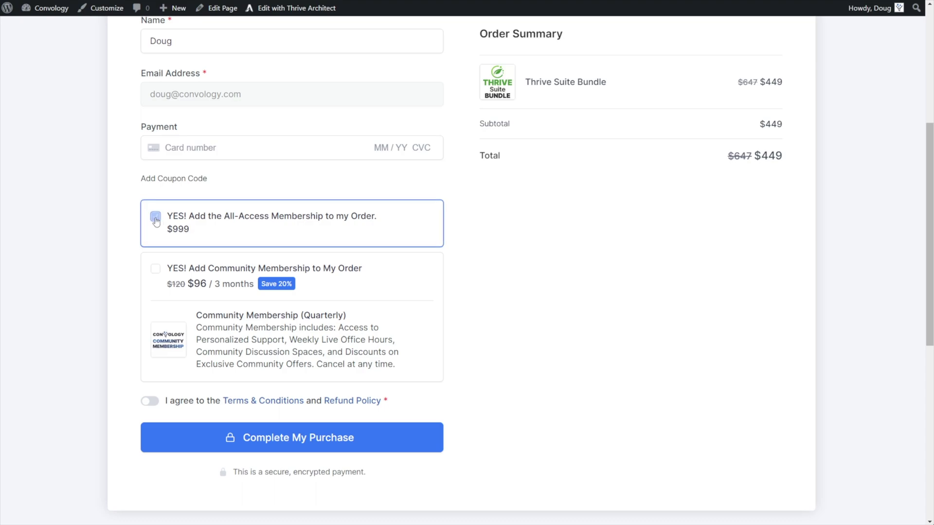
click(155, 270)
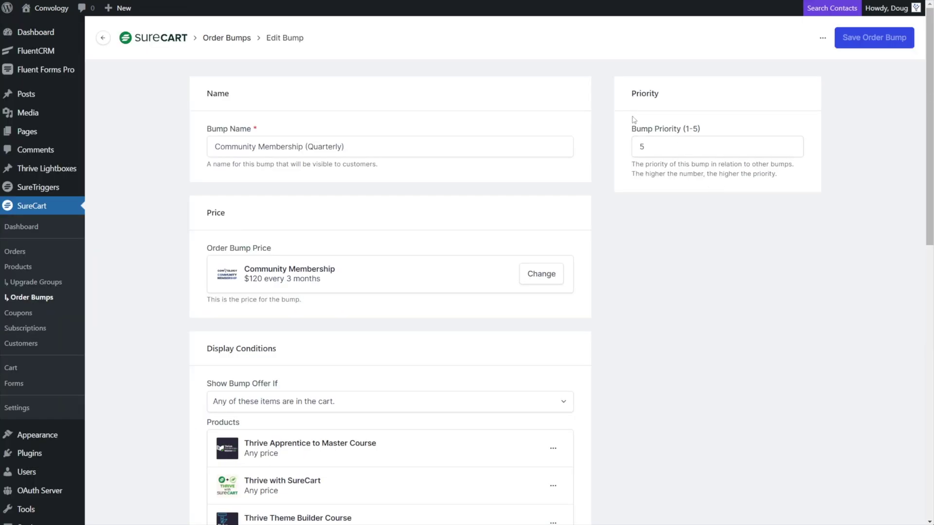
- Review the bump priority and display conditions of the Community Membership (Quarterly) order bump
click(670, 145)
click(652, 144)
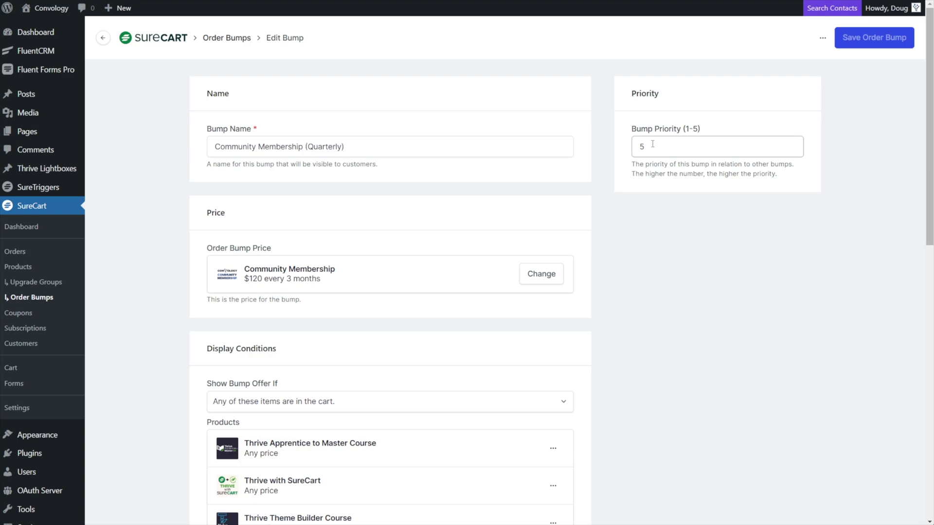
click(731, 270)
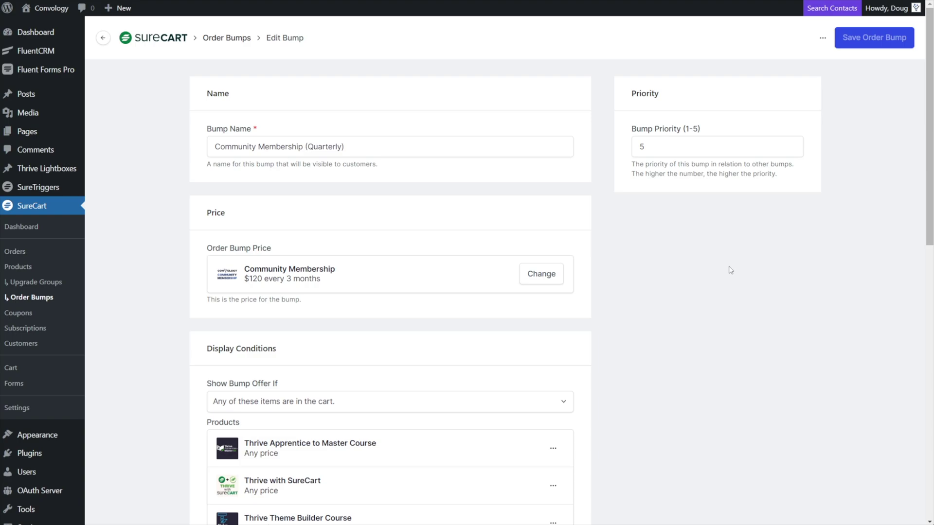
scroll(713, 265, down, 3)
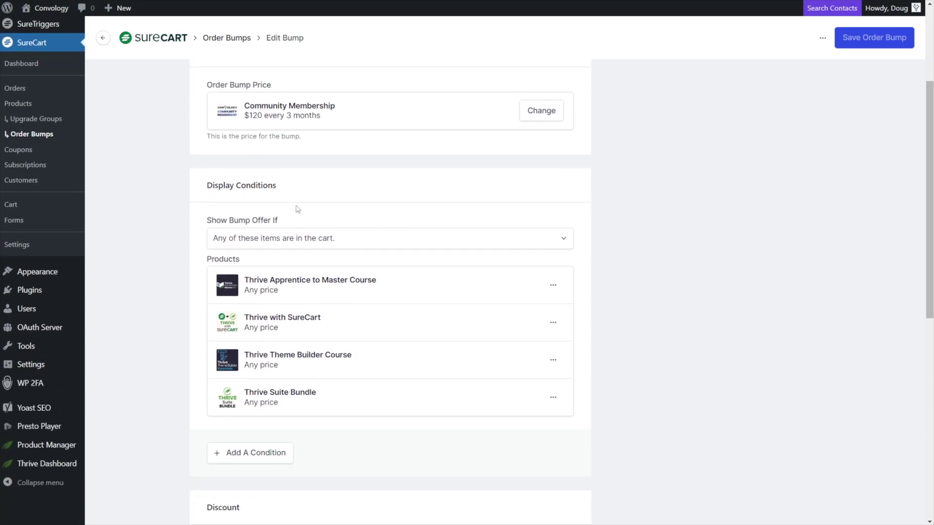